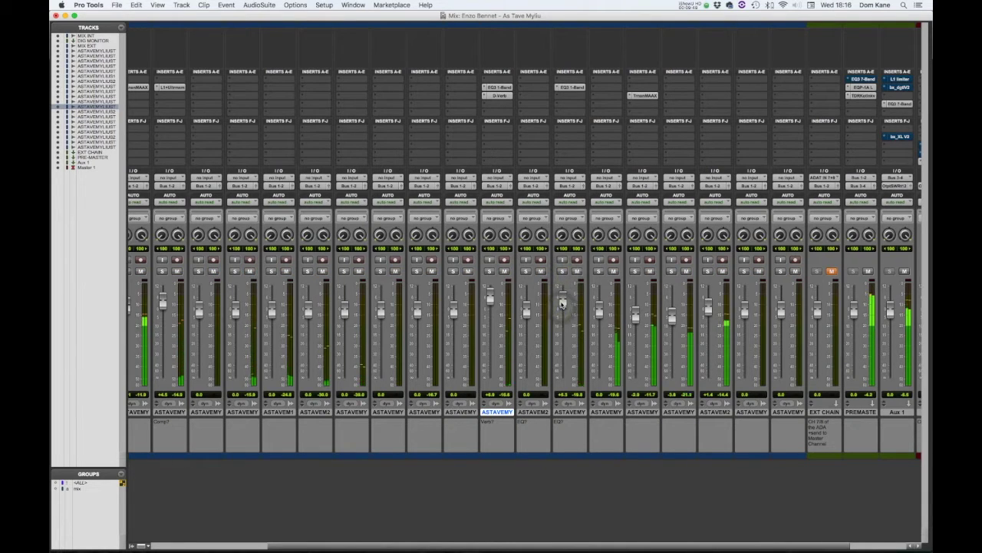
Step: Raise the Hi Hat track to about +7.5 dB and Hi Hat 2 to about +6.2 dB, auditioning Hi Hat 2 from around bar 136
{"action": "left_click_drag", "start_coordinate": [561, 303], "coordinate": [561, 299]}
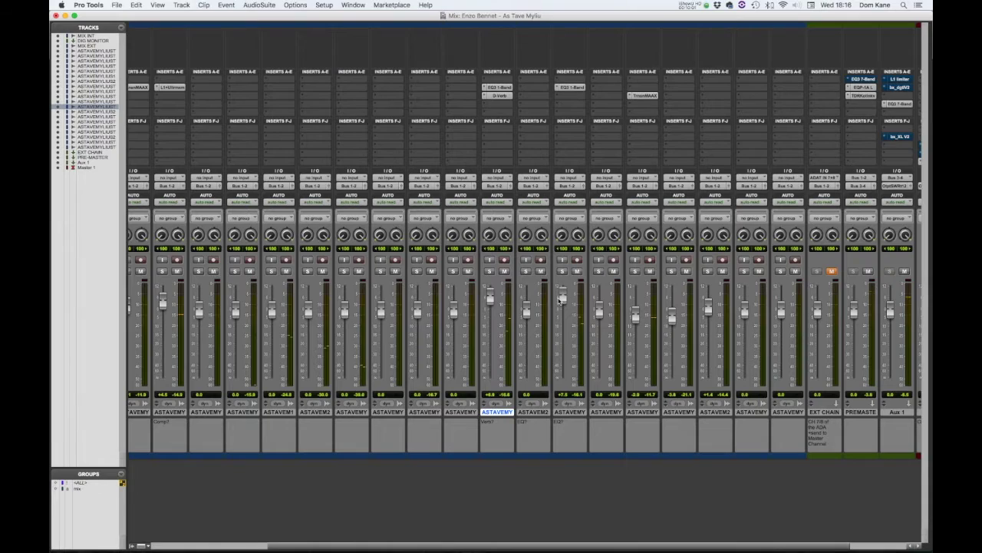
{"action": "key", "text": "super+equal"}
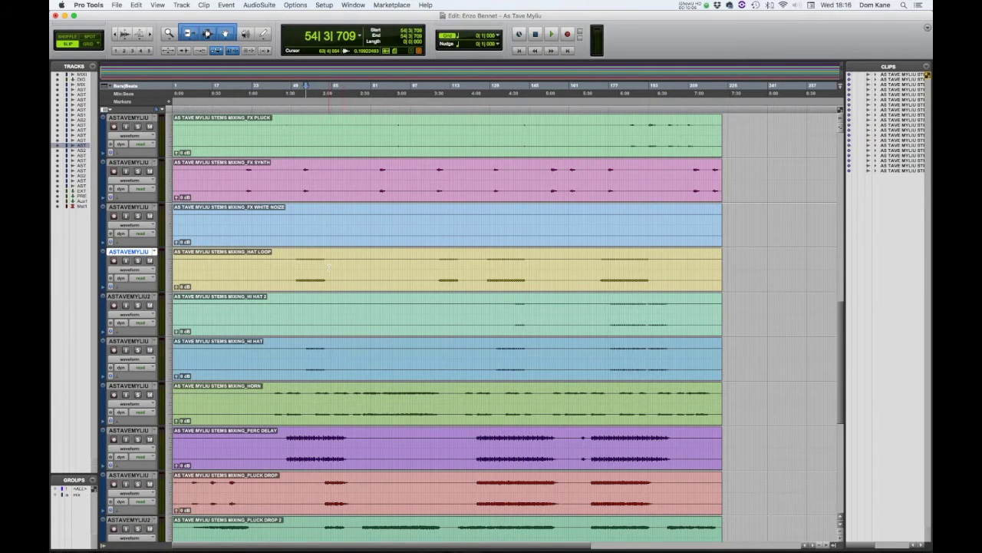
{"action": "scroll", "coordinate": [328, 266], "scroll_direction": "down", "scroll_amount": 1}
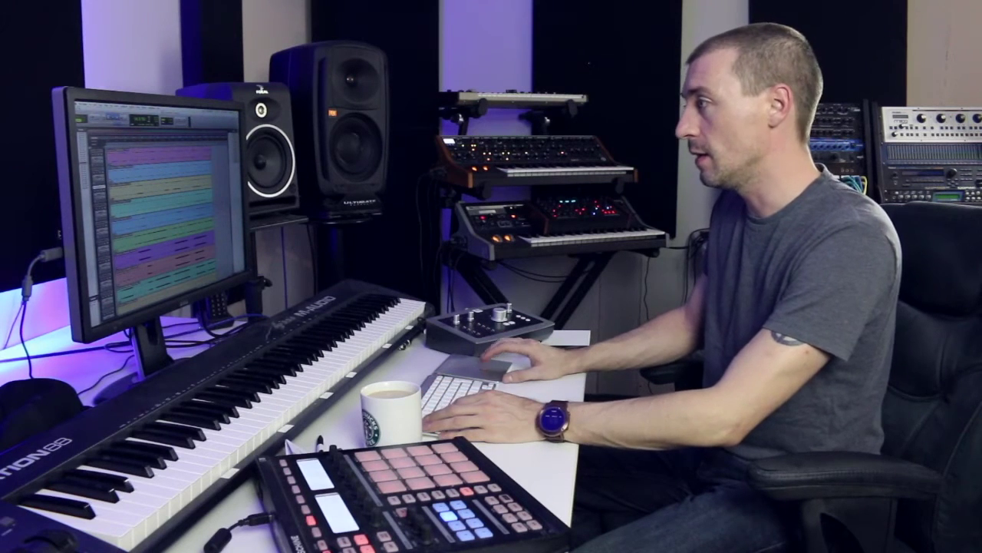
{"action": "key", "text": "super+equal"}
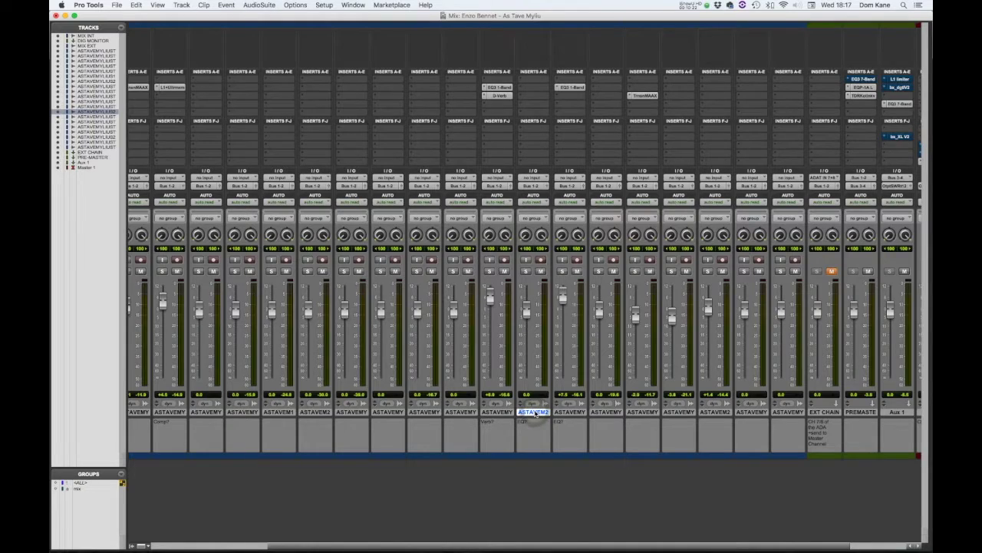
{"action": "key", "text": "super+equal"}
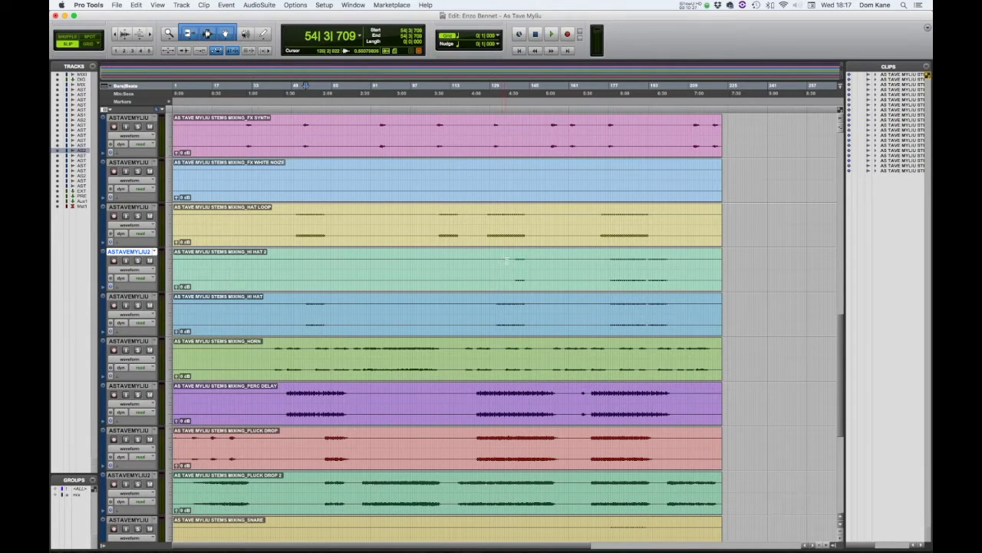
{"action": "key", "text": "space"}
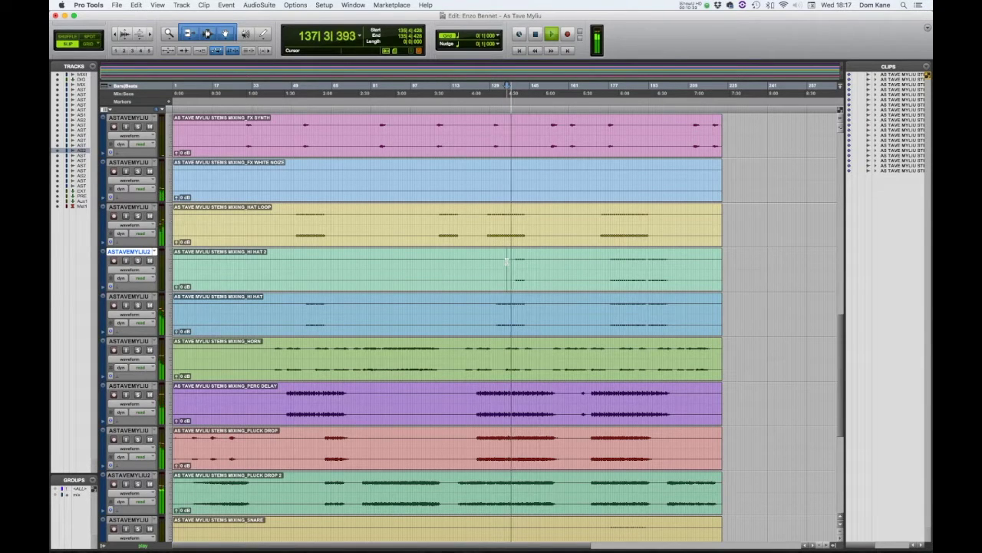
{"action": "key", "text": "super+equal"}
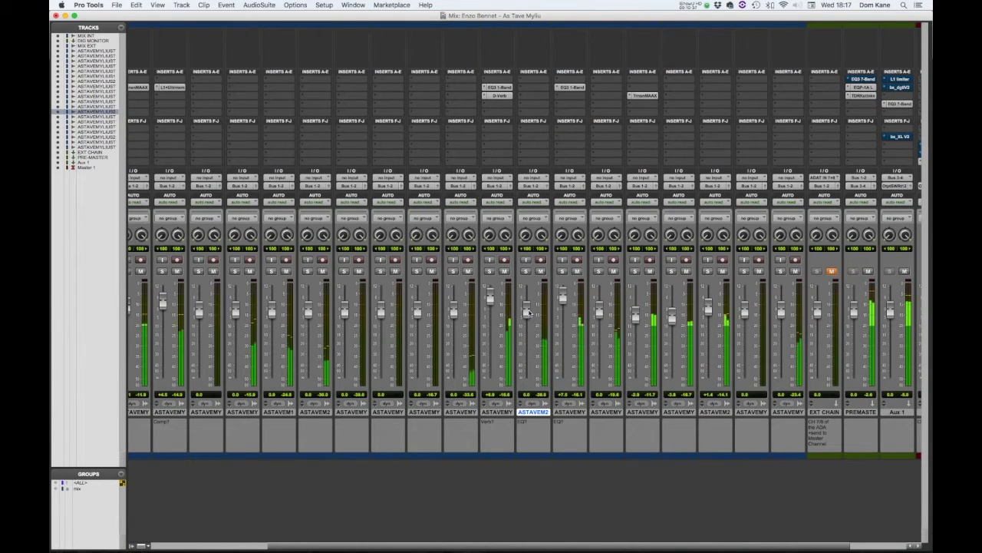
{"action": "left_click_drag", "start_coordinate": [526, 313], "coordinate": [530, 300]}
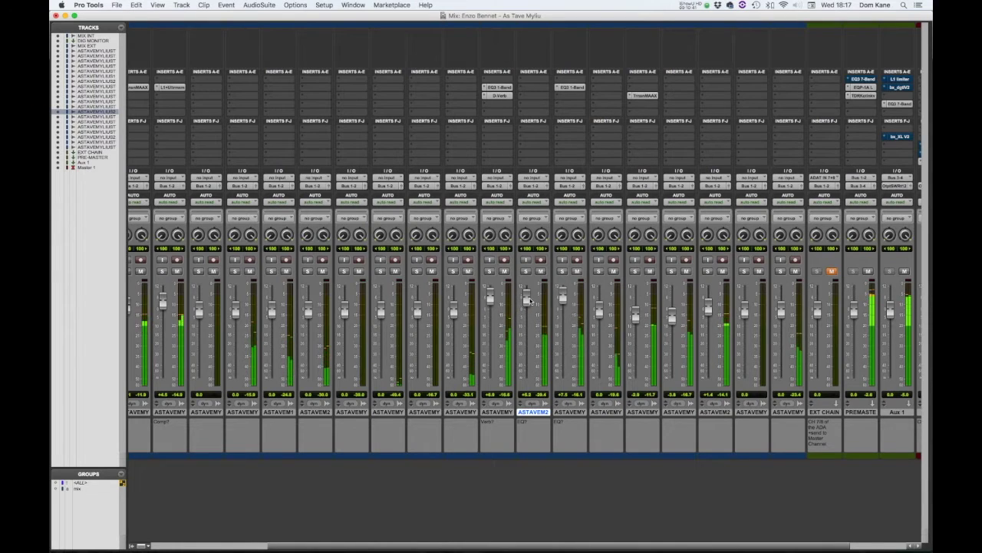
{"action": "left_click", "coordinate": [526, 271]}
{"action": "left_click", "coordinate": [527, 271]}
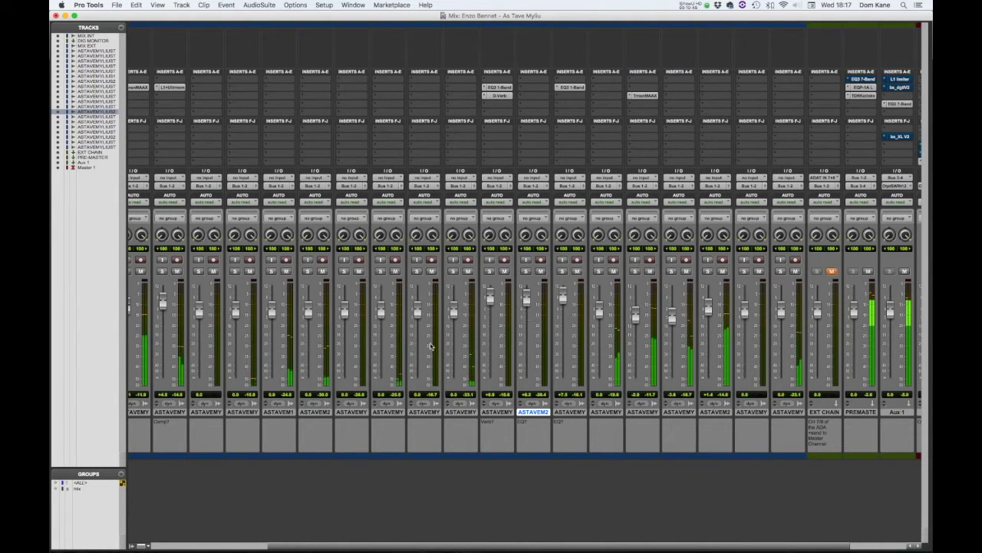
Step: Audition the Clap 1 and Clap 2 tracks soloed, and raise Clap 2 in the full mix to about +3.3 dB
{"action": "scroll", "coordinate": [423, 431], "scroll_direction": "left", "scroll_amount": 1}
{"action": "scroll", "coordinate": [424, 430], "scroll_direction": "left", "scroll_amount": 5}
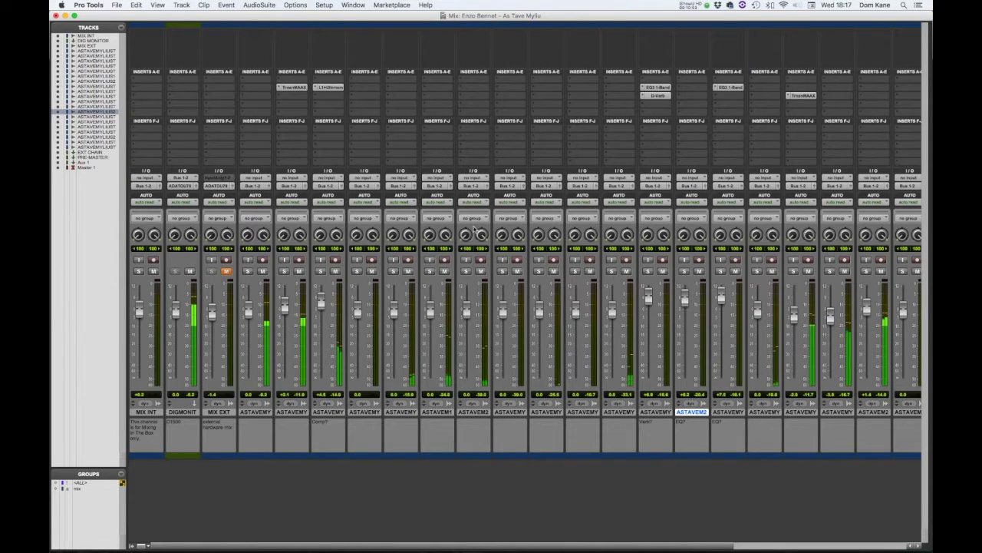
{"action": "left_click", "coordinate": [466, 271]}
{"action": "left_click", "coordinate": [429, 271]}
{"action": "left_click", "coordinate": [465, 271]}
{"action": "left_click", "coordinate": [466, 271]}
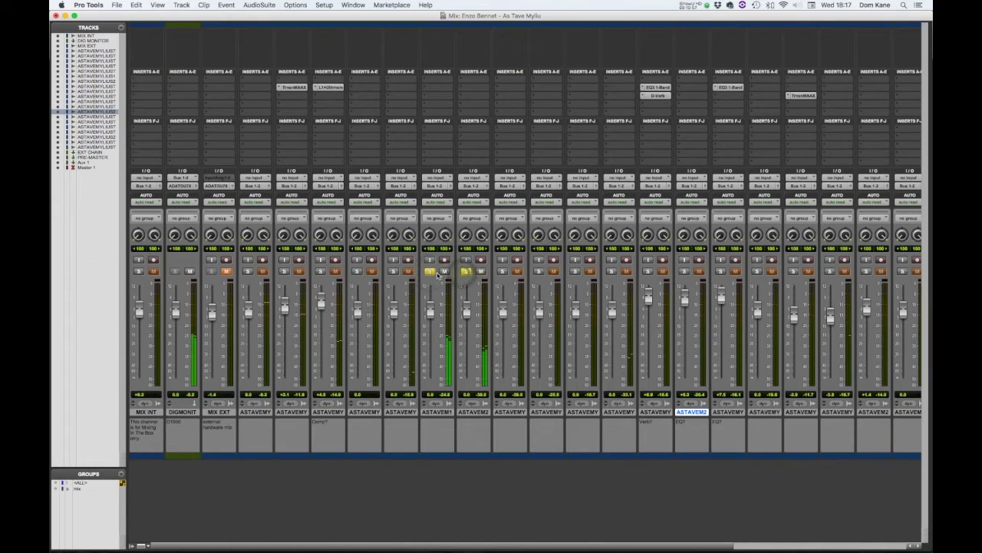
{"action": "left_click", "coordinate": [465, 271]}
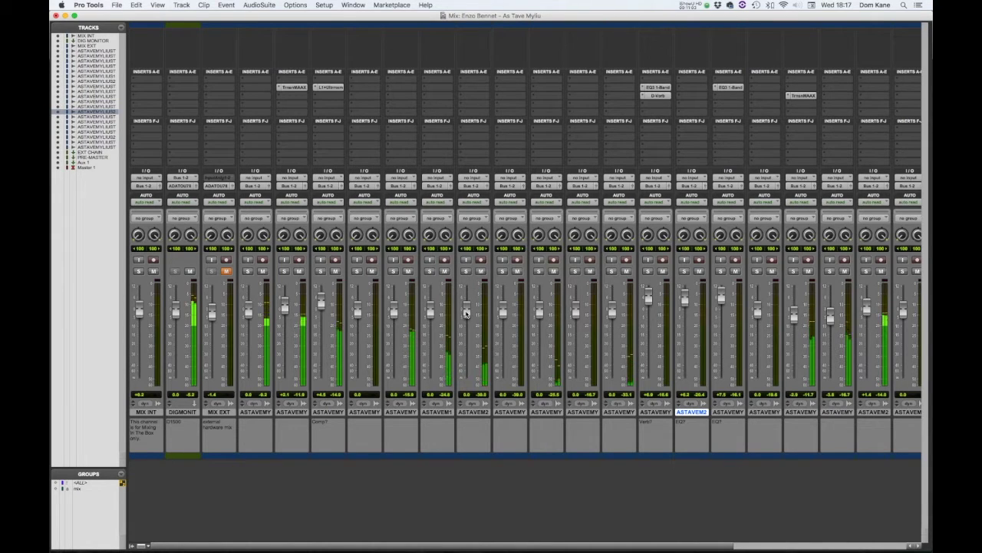
{"action": "left_click_drag", "start_coordinate": [466, 313], "coordinate": [465, 305]}
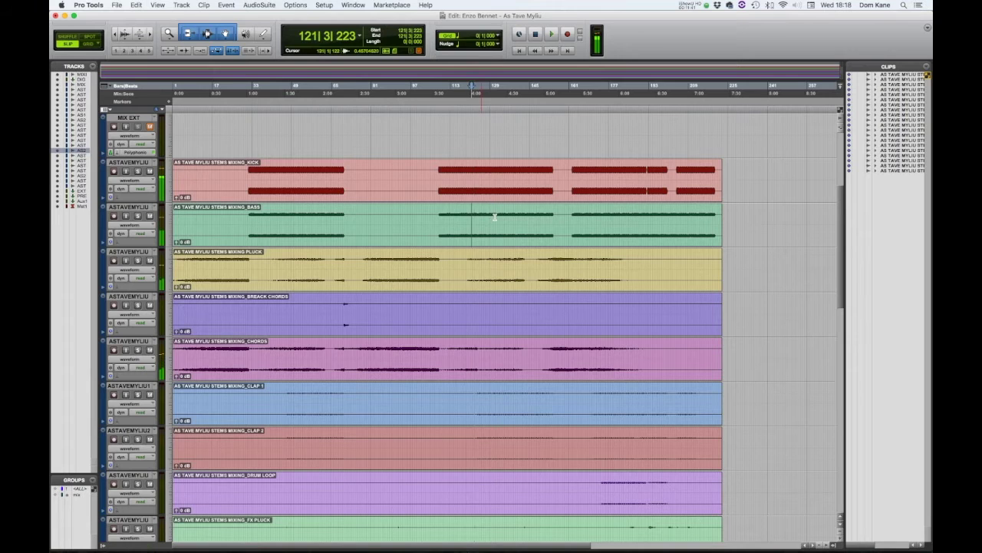
Step: Play the mix from bar 134 and compare it with the Hi Hat track muted and unmuted
{"action": "left_click", "coordinate": [495, 216]}
{"action": "left_click", "coordinate": [500, 216]}
{"action": "key", "text": "space"}
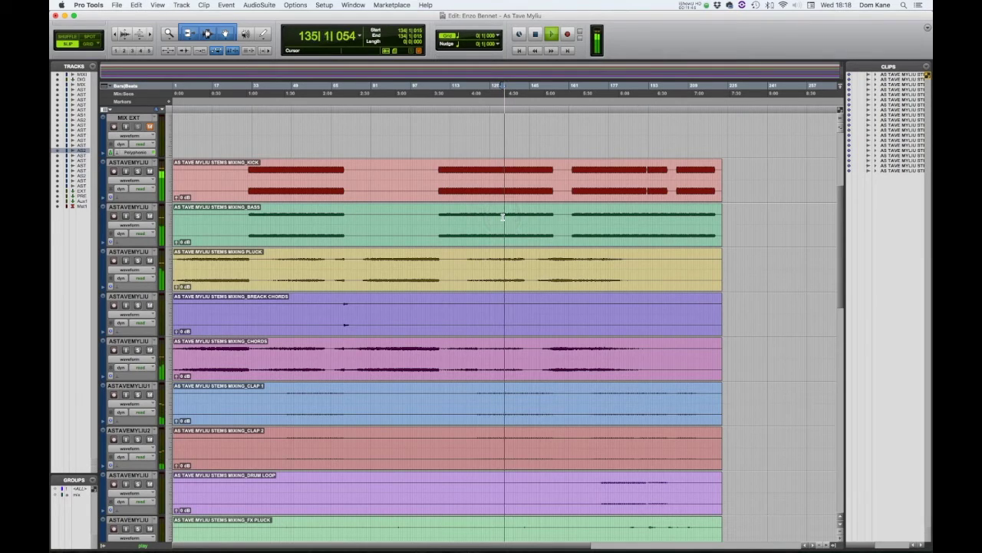
{"action": "key", "text": "super+equal"}
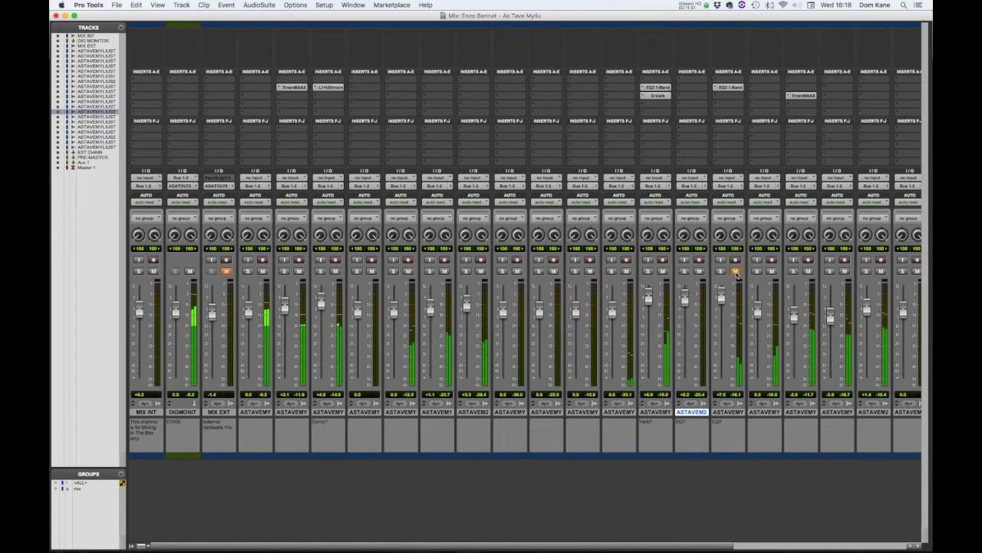
{"action": "left_click", "coordinate": [736, 271]}
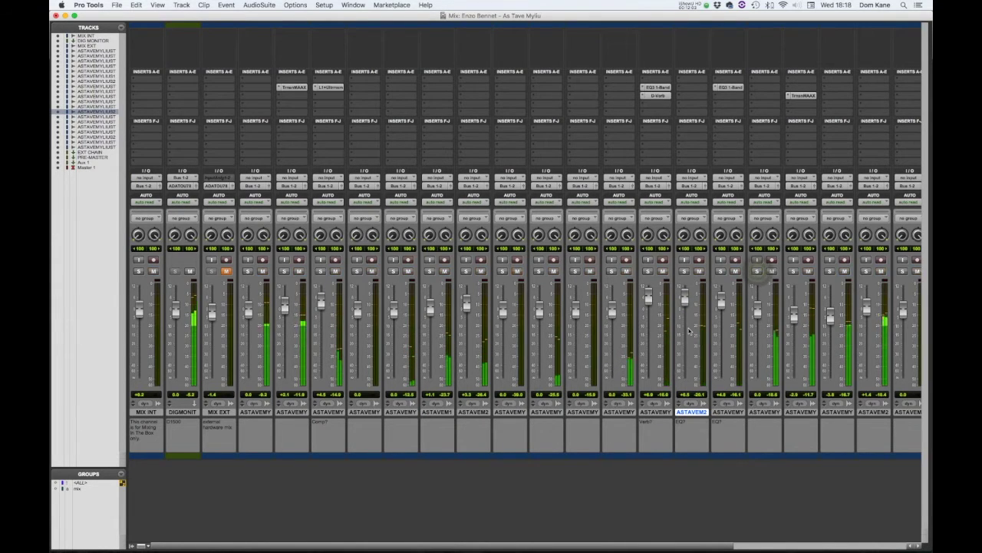
Step: Review the Pultec EQP-1A and TDR Kotelnikov inserts on the PRE-MASTER track, moving the Kotelnikov window to the middle of the mixer
{"action": "scroll", "coordinate": [689, 332], "scroll_direction": "right", "scroll_amount": 5}
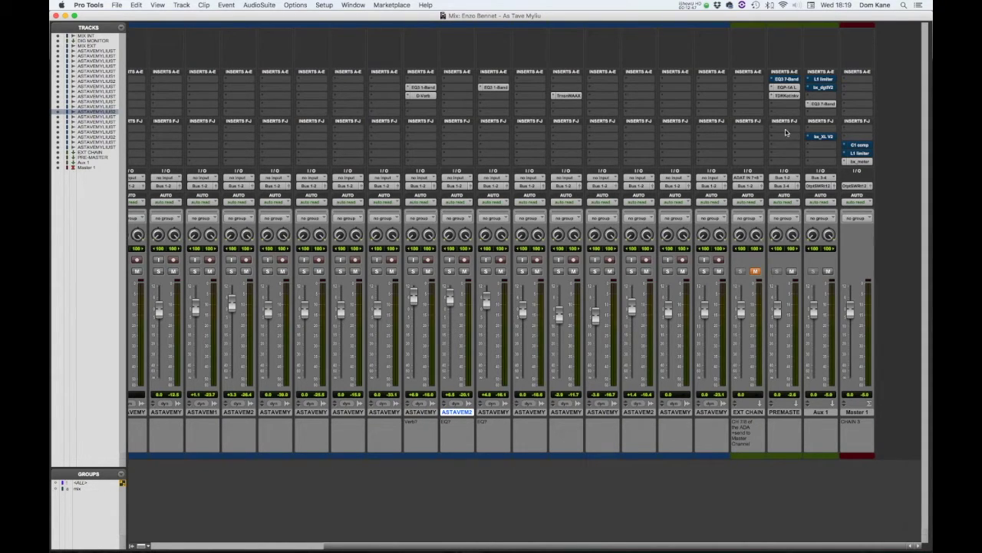
{"action": "left_click", "coordinate": [786, 87]}
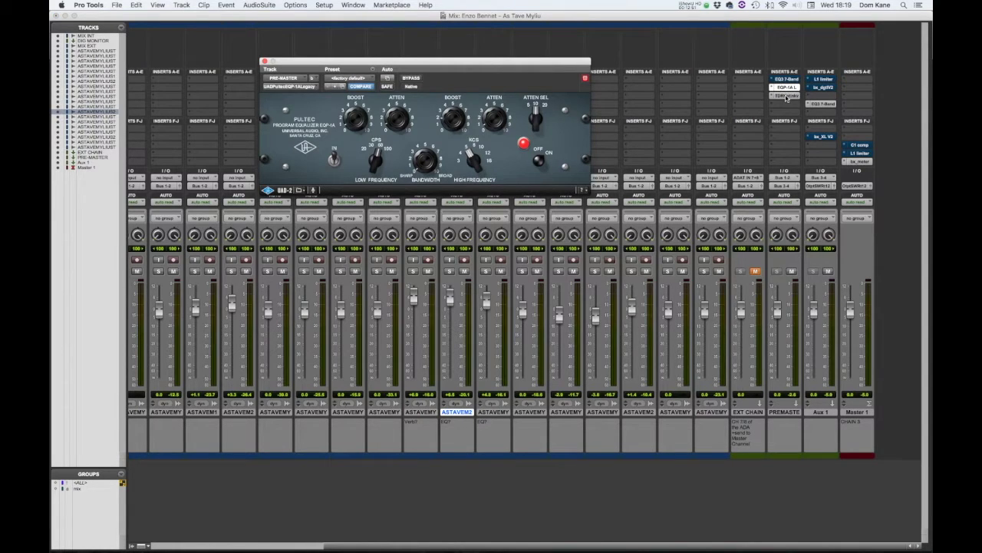
{"action": "left_click", "coordinate": [786, 96]}
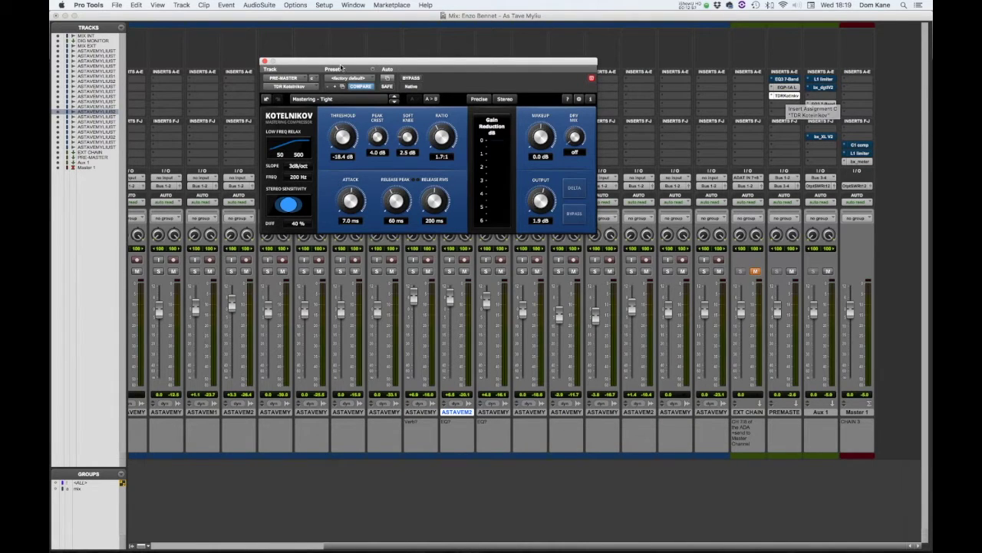
{"action": "left_click_drag", "start_coordinate": [308, 62], "coordinate": [412, 96]}
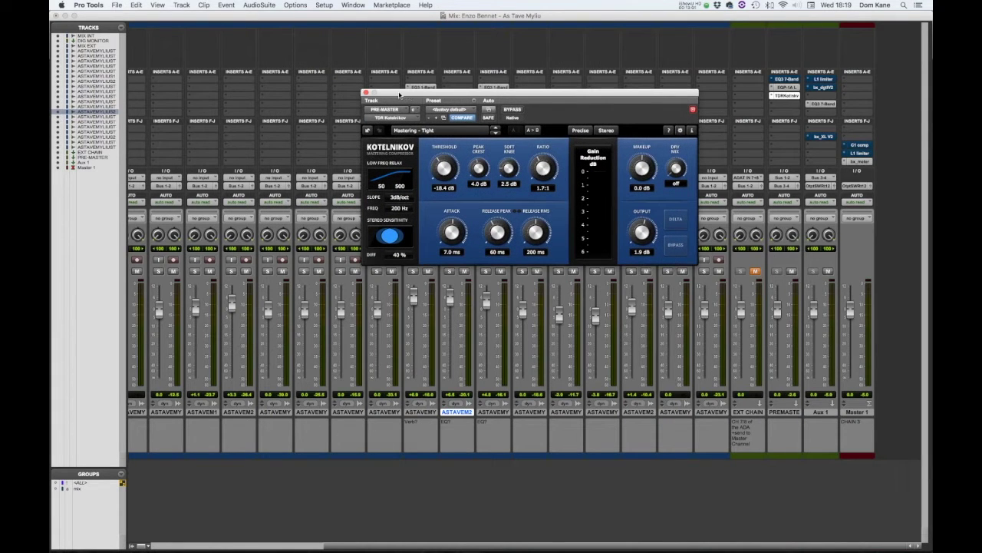
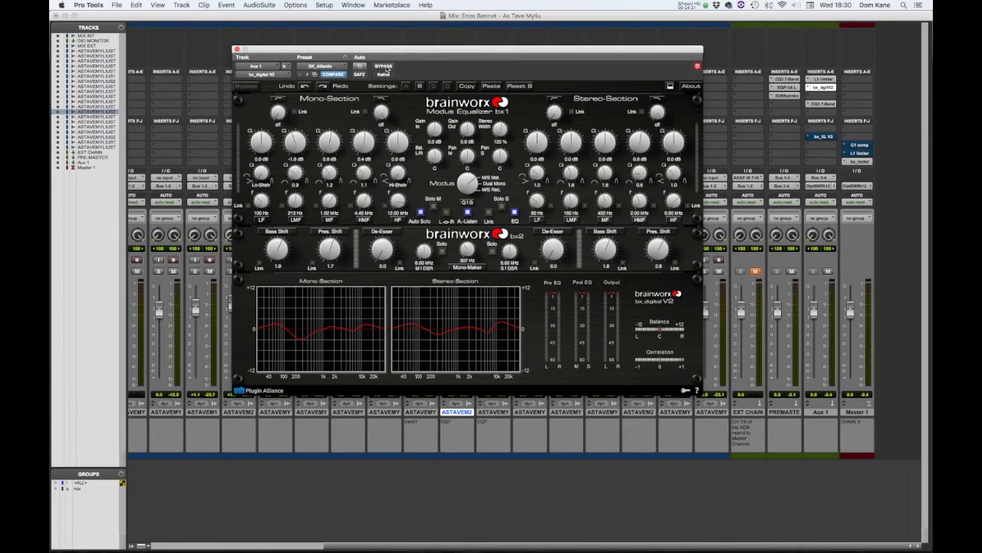
Step: Compare the mix with the bx_digital V2 equalizer on Aux 1 bypassed and active during playback
{"action": "left_click", "coordinate": [384, 66]}
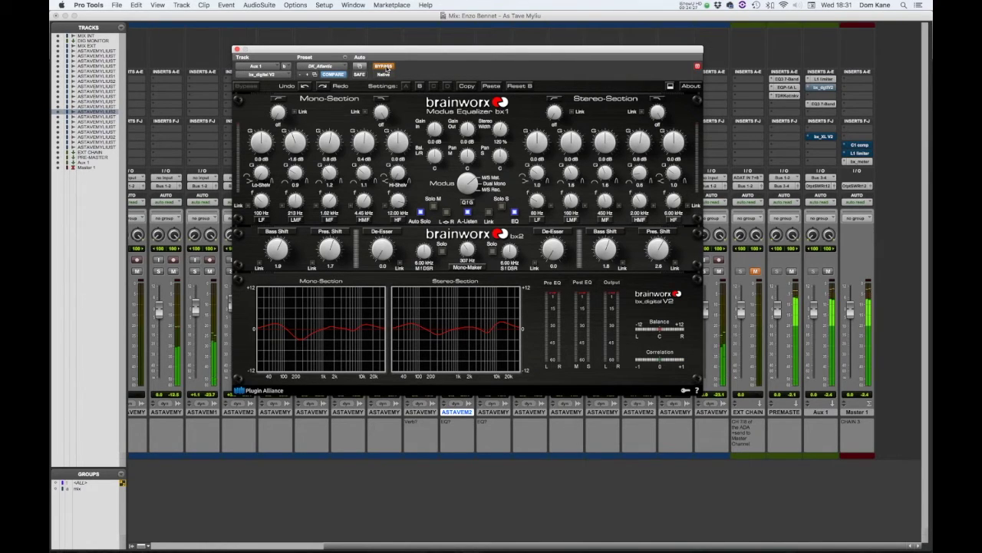
{"action": "left_click", "coordinate": [385, 67]}
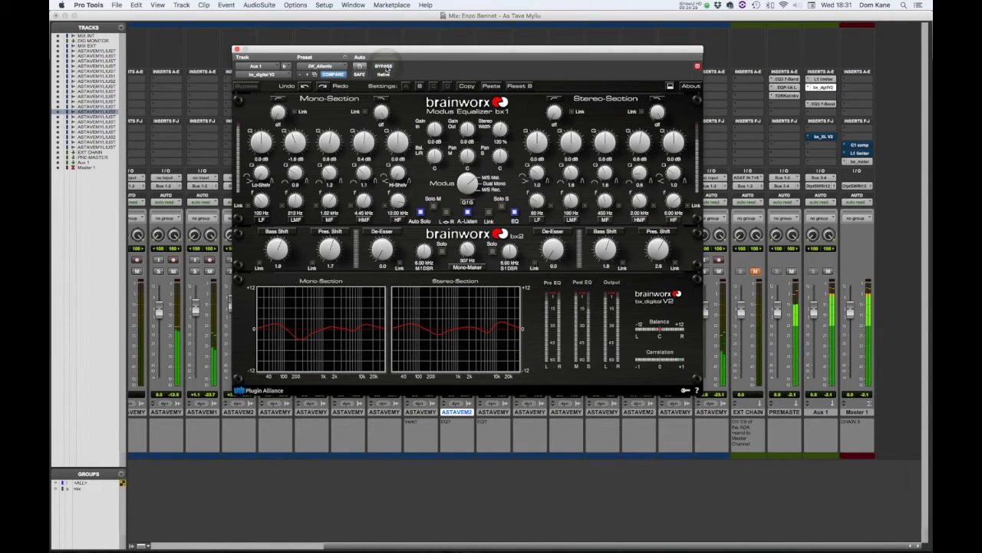
{"action": "left_click", "coordinate": [386, 68]}
{"action": "left_click", "coordinate": [386, 68]}
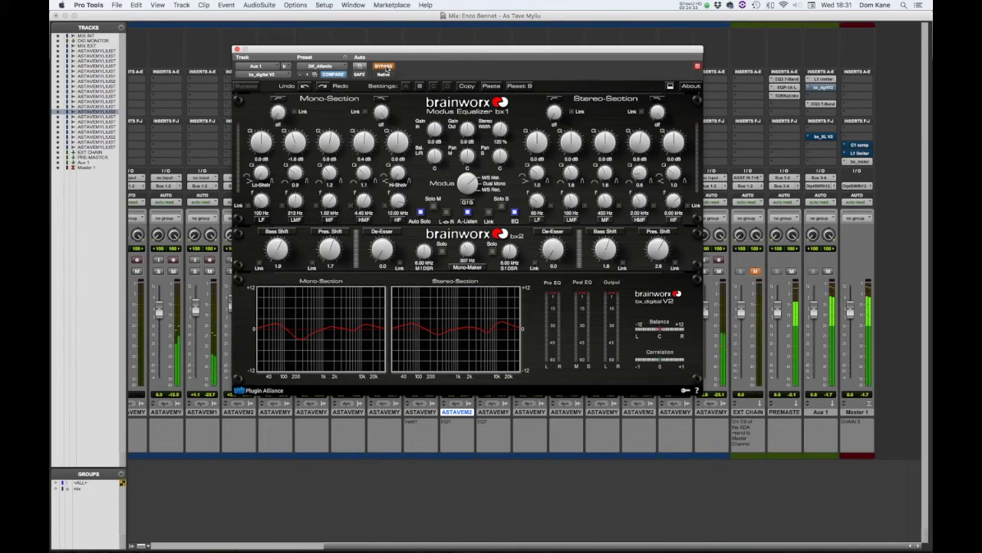
{"action": "left_click", "coordinate": [386, 68]}
{"action": "left_click", "coordinate": [385, 67]}
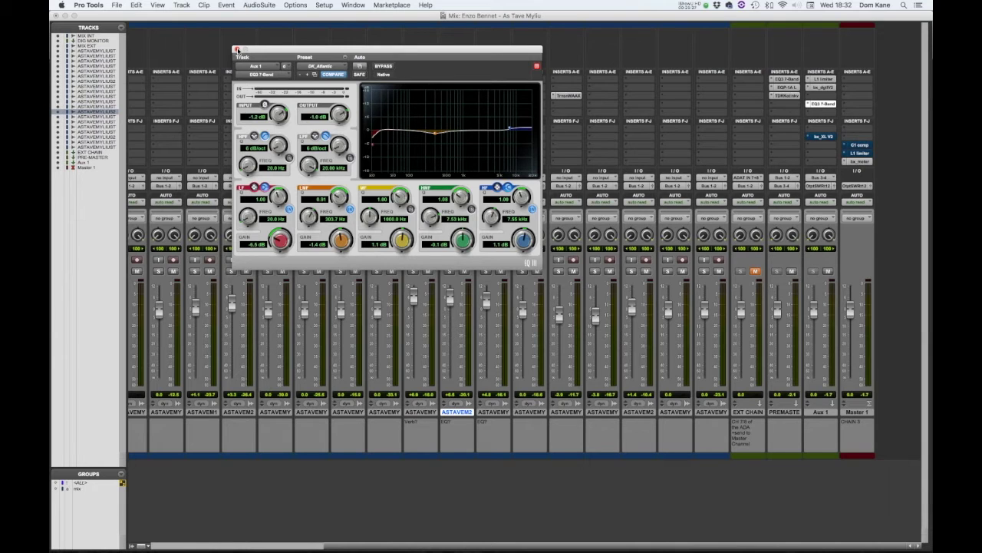
Step: Replace the EQ3 7-Band view with the bx_XL V2 limiter on Aux 1, compare it bypassed and active, and leave it active
{"action": "left_click", "coordinate": [237, 50]}
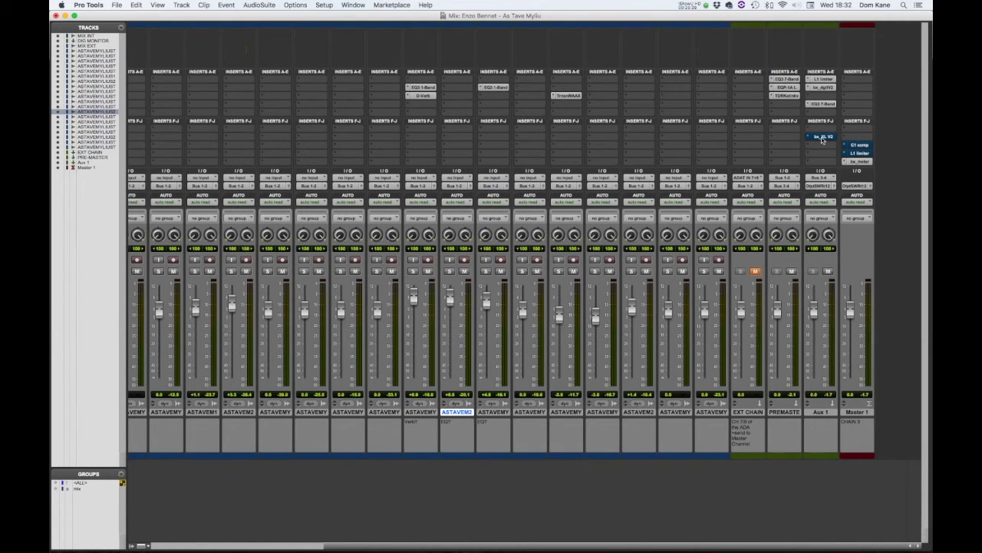
{"action": "left_click", "coordinate": [823, 138]}
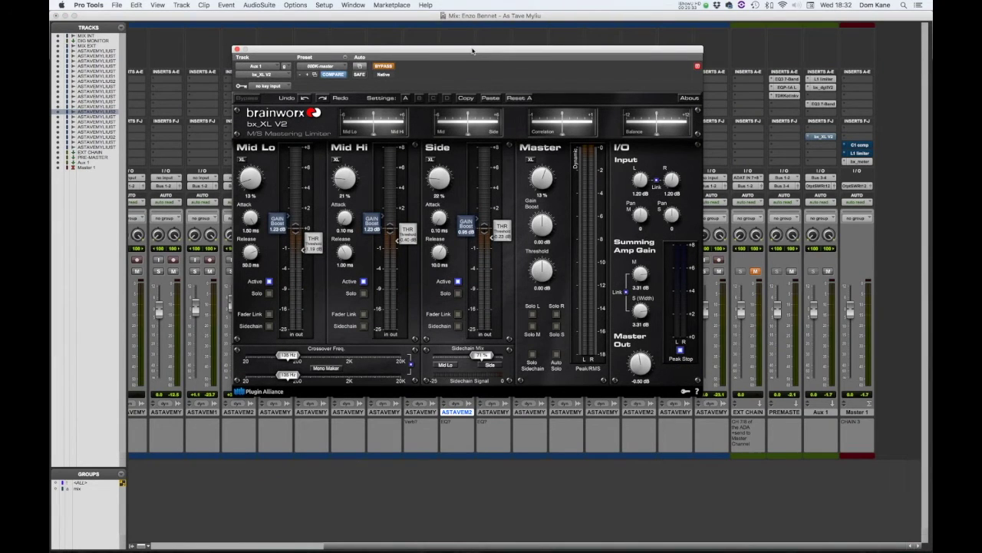
{"action": "left_click_drag", "start_coordinate": [472, 50], "coordinate": [480, 48]}
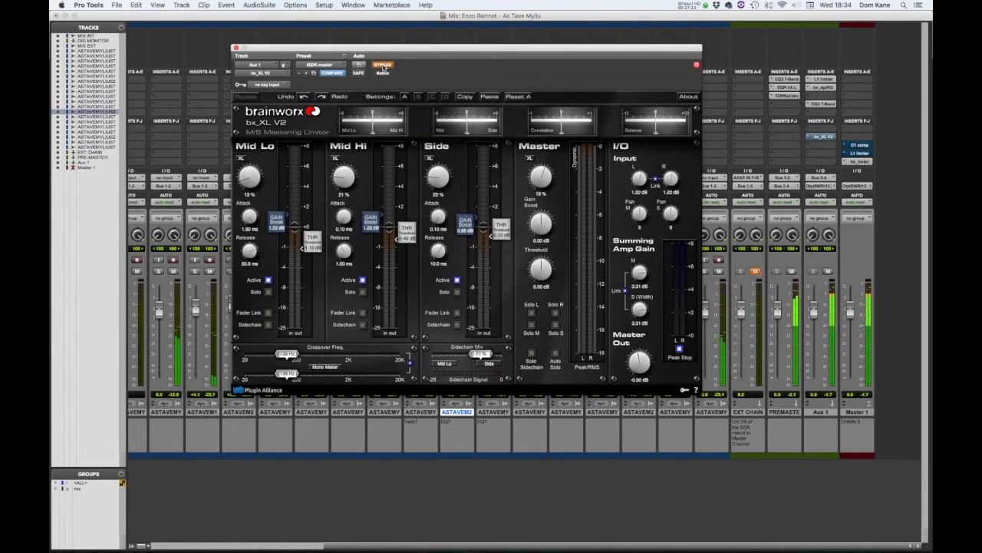
{"action": "left_click", "coordinate": [383, 65]}
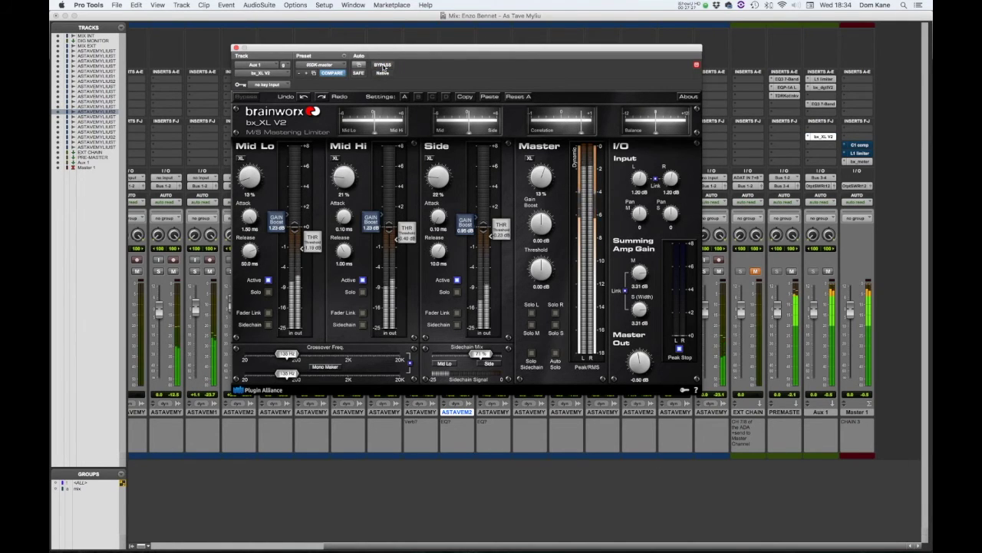
{"action": "left_click", "coordinate": [383, 66]}
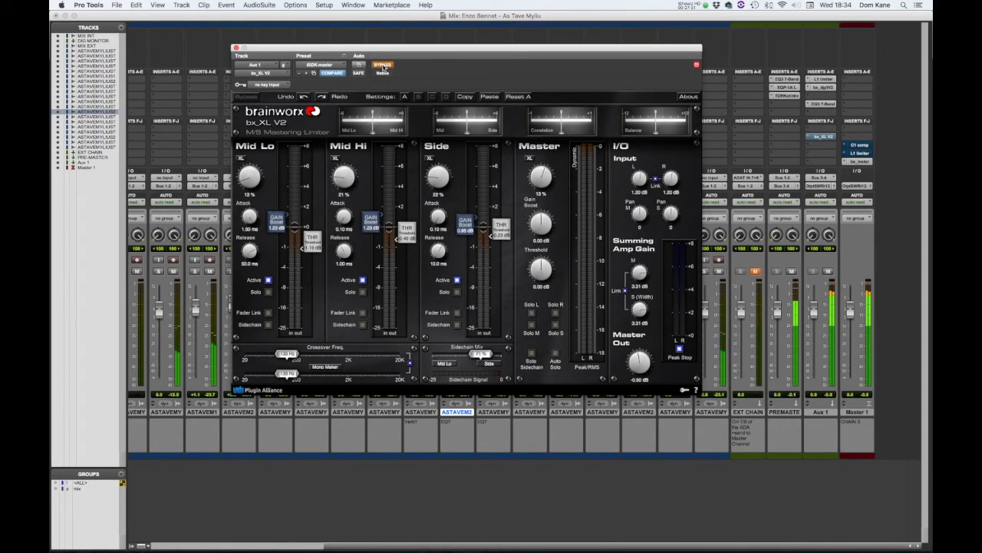
{"action": "left_click", "coordinate": [383, 66]}
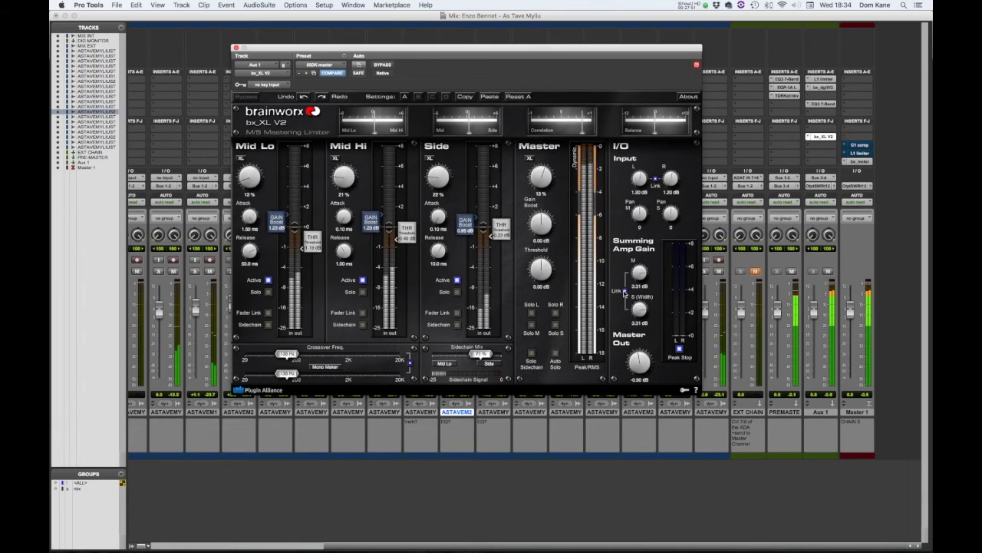
Step: Lower the limiter's linked M and S Summing Amp Gain to 1.51 dB, unsolo its Side band, and return to the Edit window
{"action": "left_click_drag", "start_coordinate": [641, 273], "coordinate": [642, 284]}
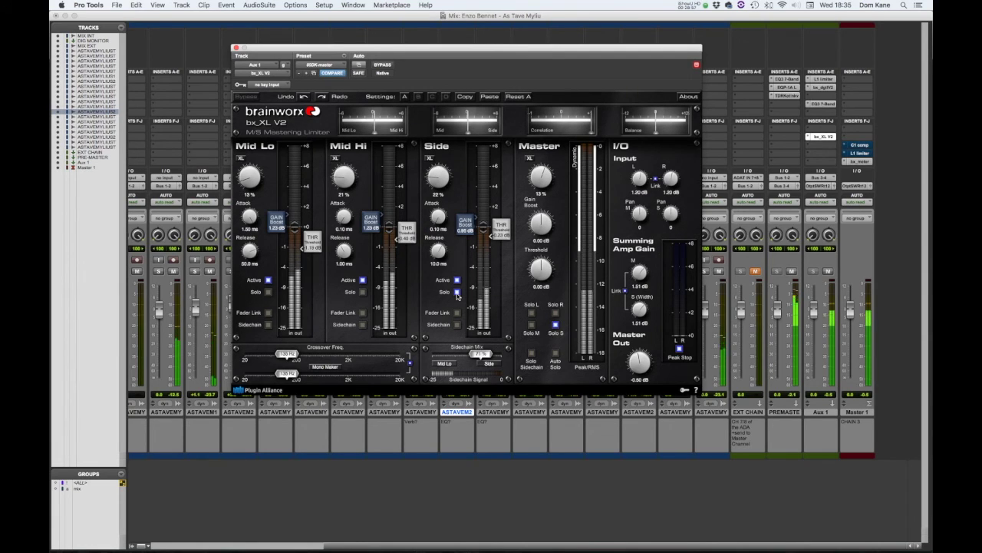
{"action": "left_click", "coordinate": [457, 292]}
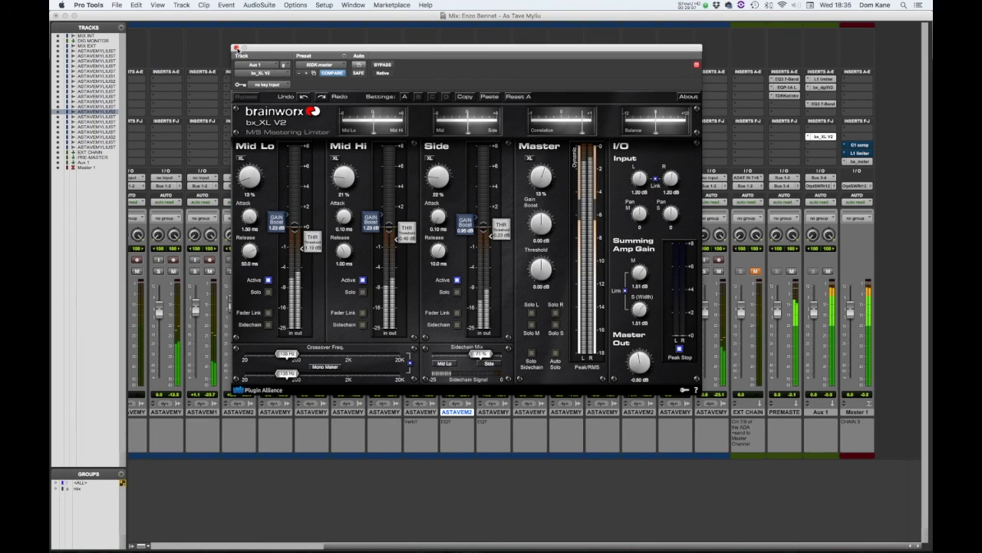
{"action": "left_click", "coordinate": [236, 47]}
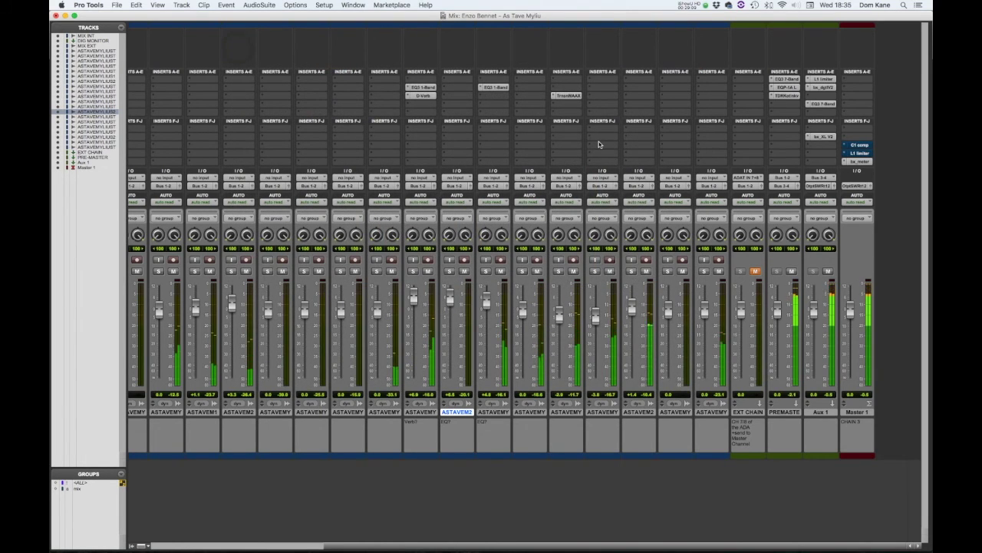
{"action": "key", "text": "super+equal"}
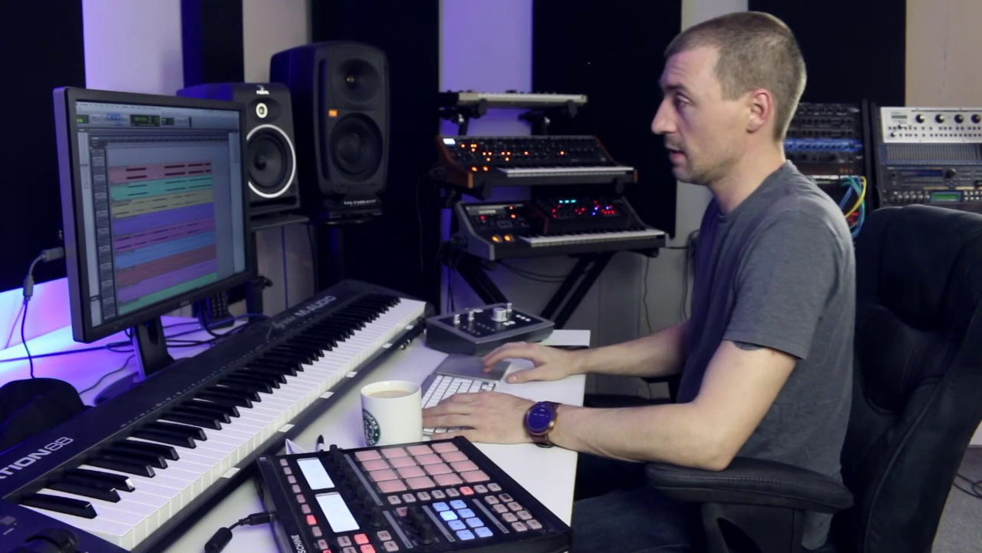